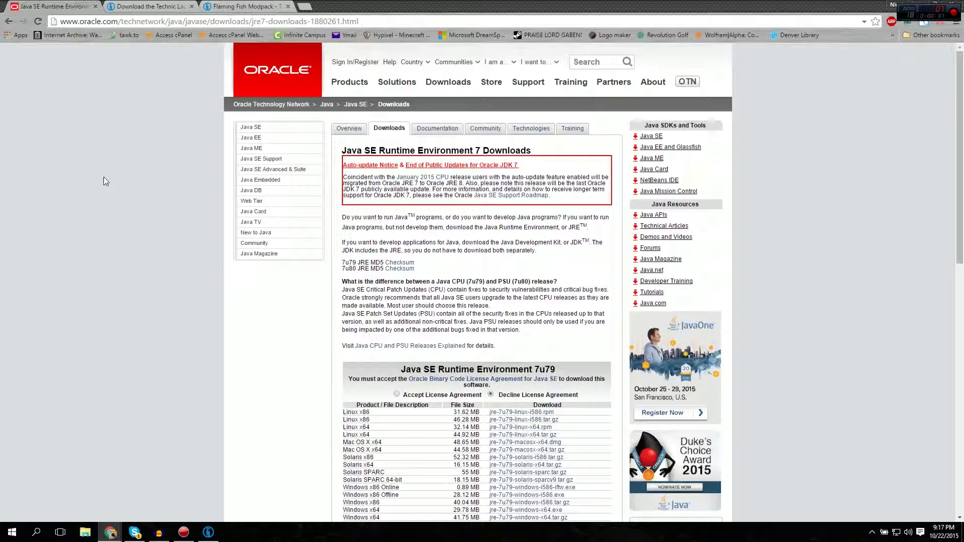
# Review the Java SE 7u79/7u80 download tables, then switch to the Technic Launcher download page
pyautogui.scroll(-1, 99, 167)
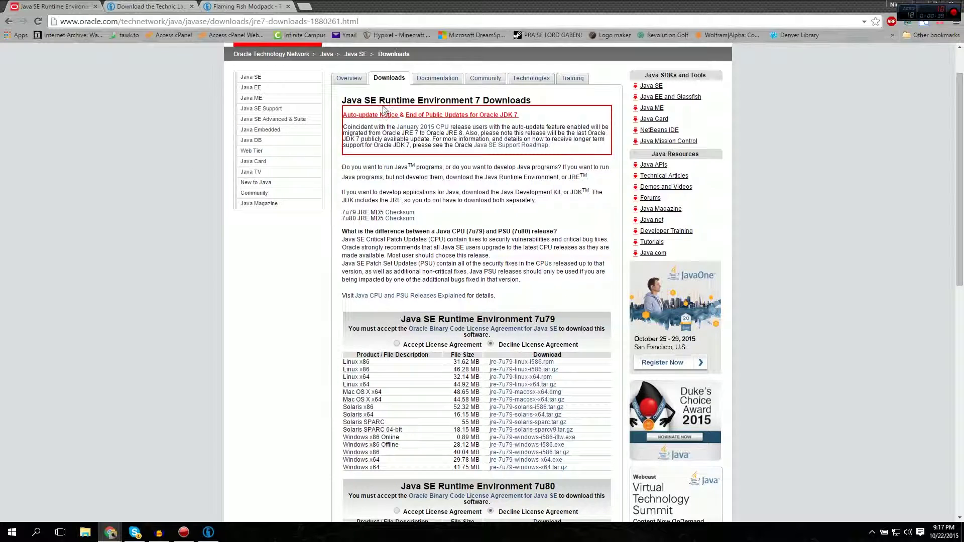
pyautogui.moveTo(379, 101); pyautogui.dragTo(531, 101)
pyautogui.click(519, 218)
pyautogui.scroll(-3, 117, 149)
pyautogui.scroll(4, 186, 120)
pyautogui.scroll(-4, 147, 154)
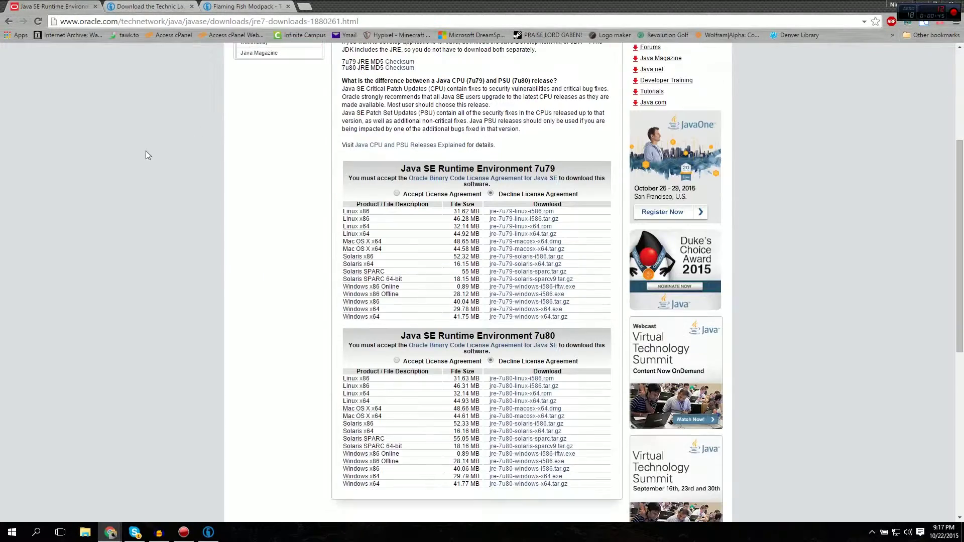
pyautogui.scroll(-1, 147, 155)
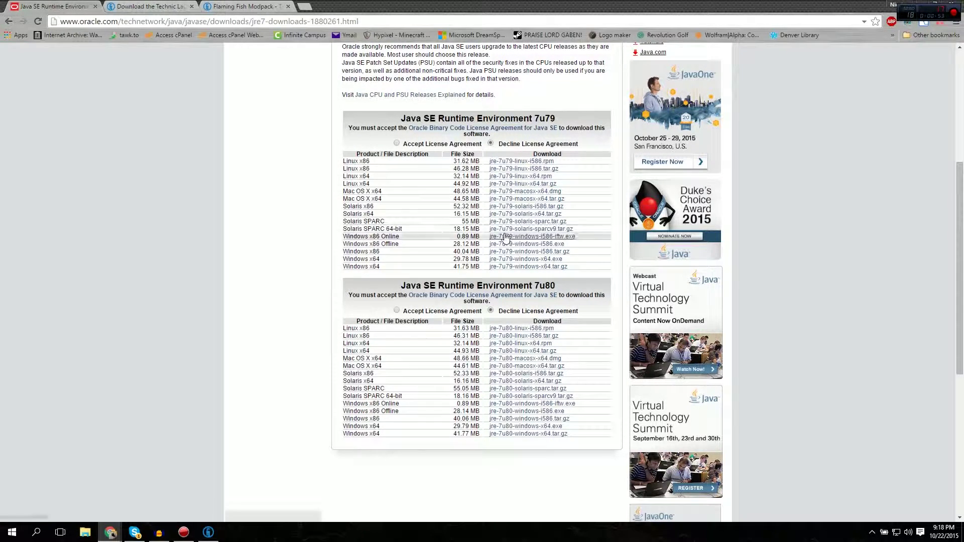
pyautogui.click(144, 5)
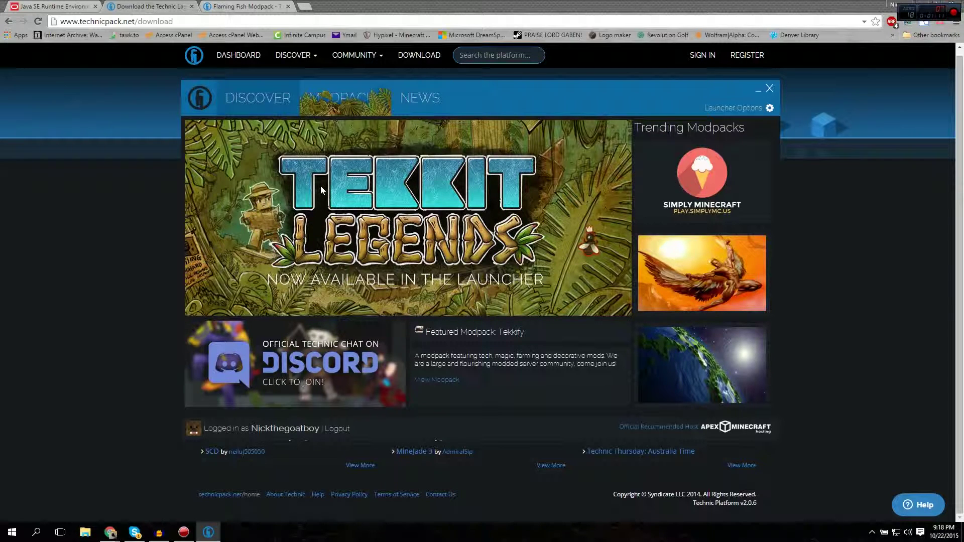
# Show the Modpacks list: Attack of the B-Team, Blightfall, Hexxit, Tekkit Legends and Vanilla
pyautogui.click(341, 110)
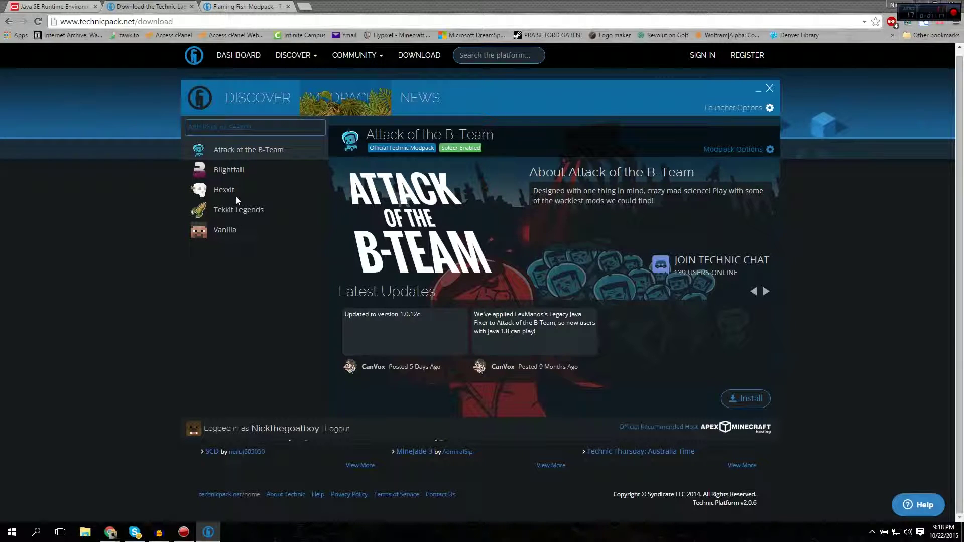
# Copy the platform URL from the Flaming Fish Modpack page (version 1.0, Minecraft 1.6.4)
pyautogui.click(134, 192)
pyautogui.click(215, 7)
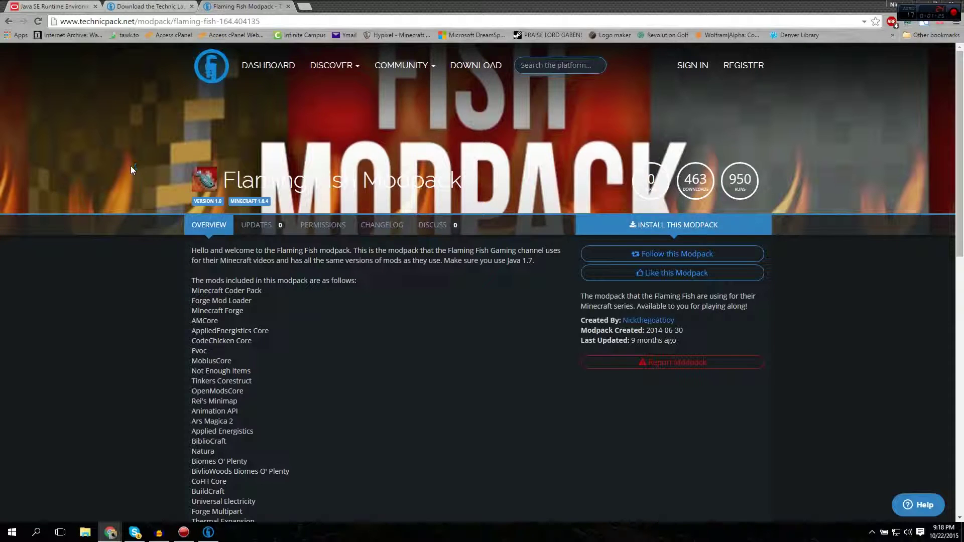
pyautogui.click(663, 230)
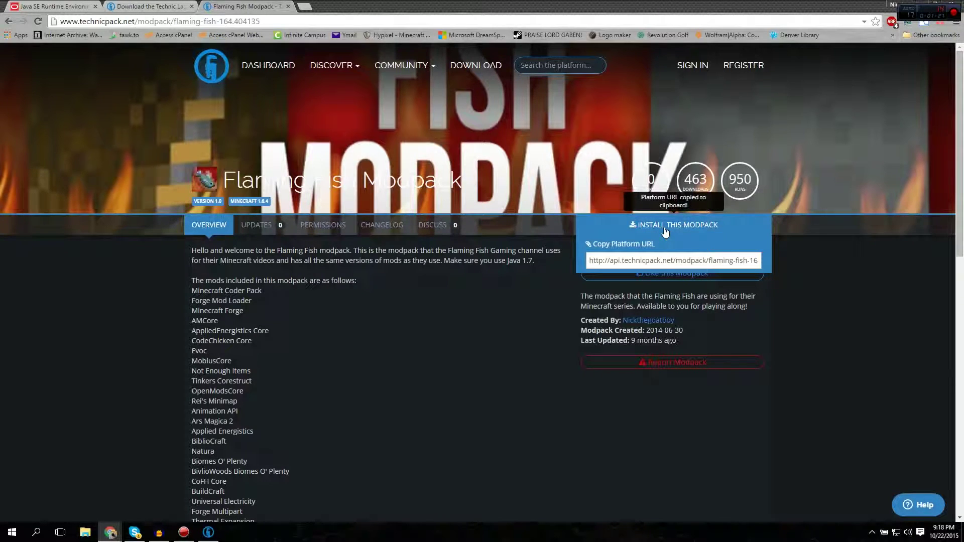
pyautogui.click(666, 232)
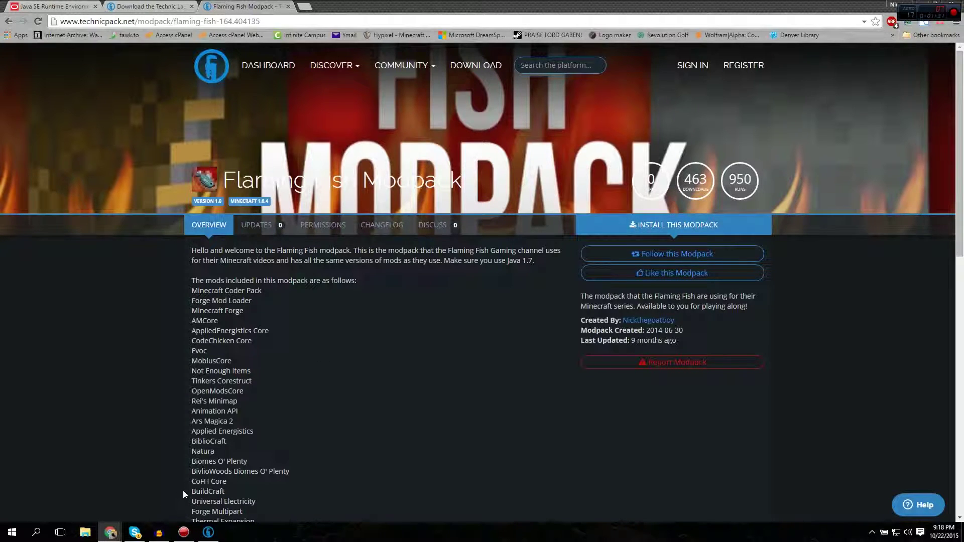
# Paste the Flaming Fish platform URL into the launcher's pack field and install version 1.0
pyautogui.click(209, 532)
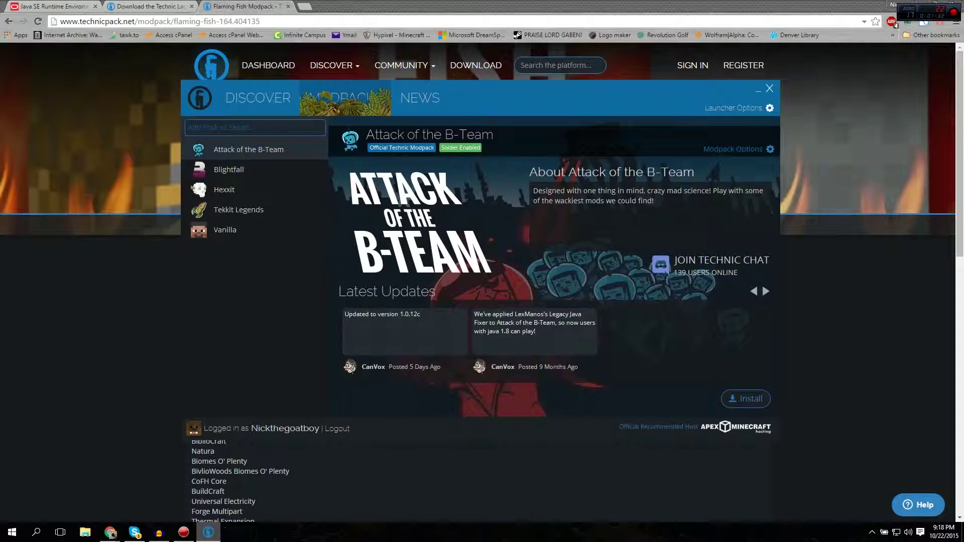
pyautogui.click(230, 125)
pyautogui.hotkey('ctrl', 'v')
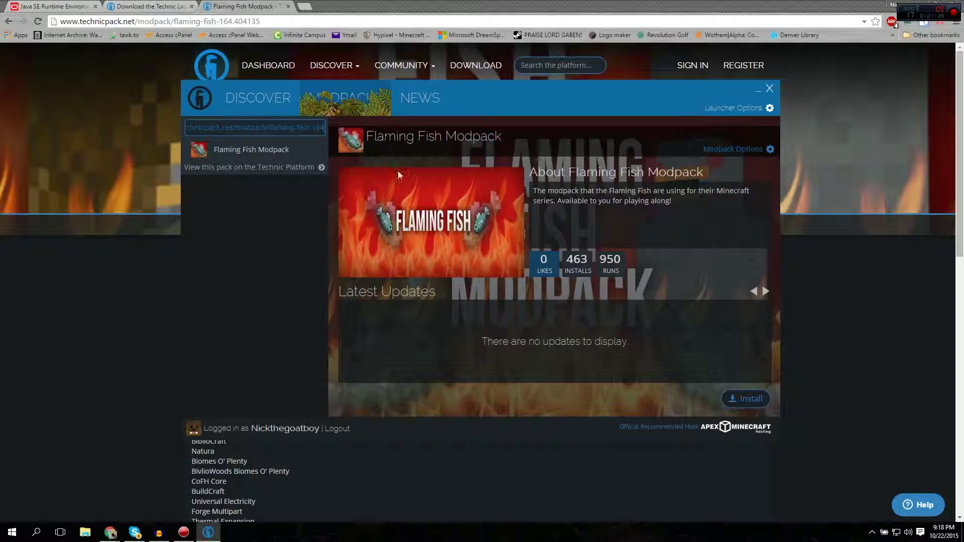
pyautogui.click(743, 399)
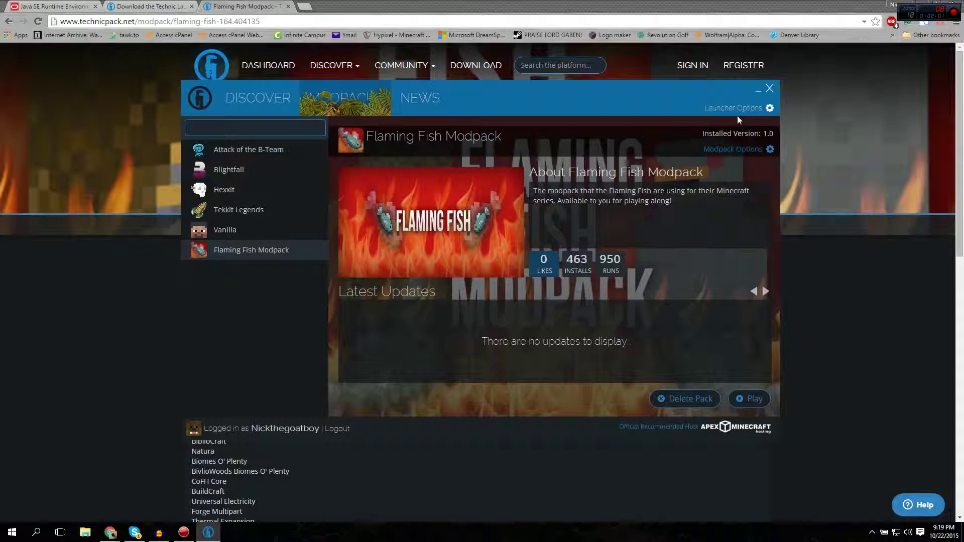
# Keep launcher Java at Default 1.7.0_79 64-Bit and memory at 16 GB, then close options
pyautogui.click(770, 109)
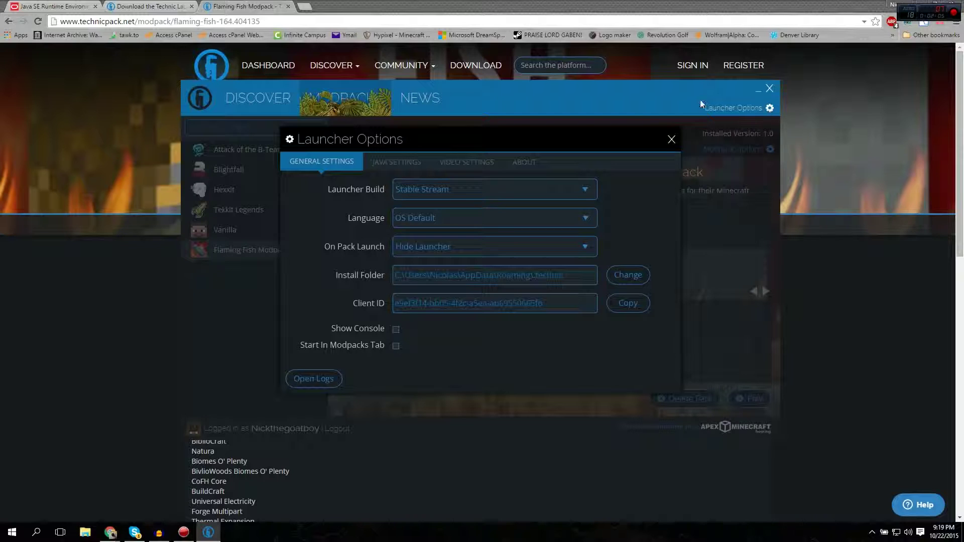
pyautogui.click(398, 163)
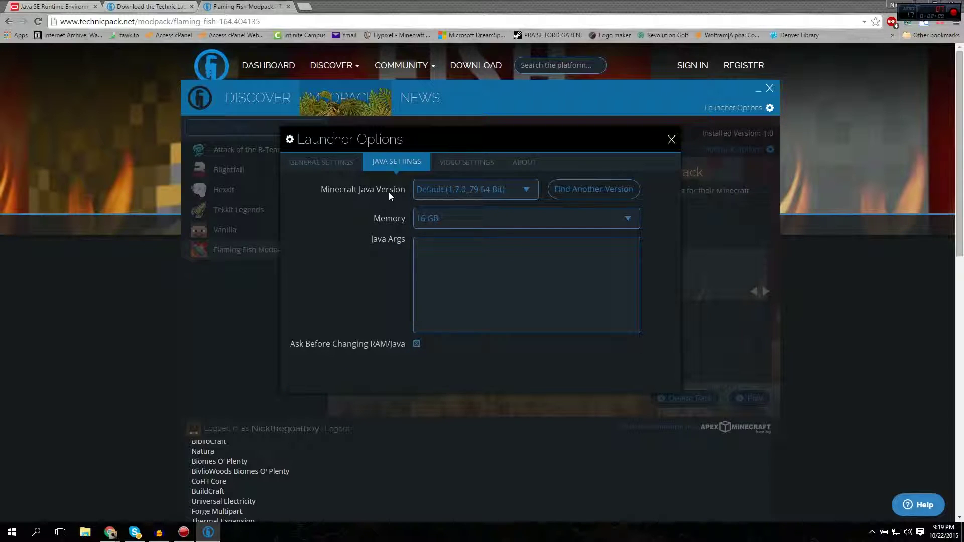
pyautogui.click(452, 190)
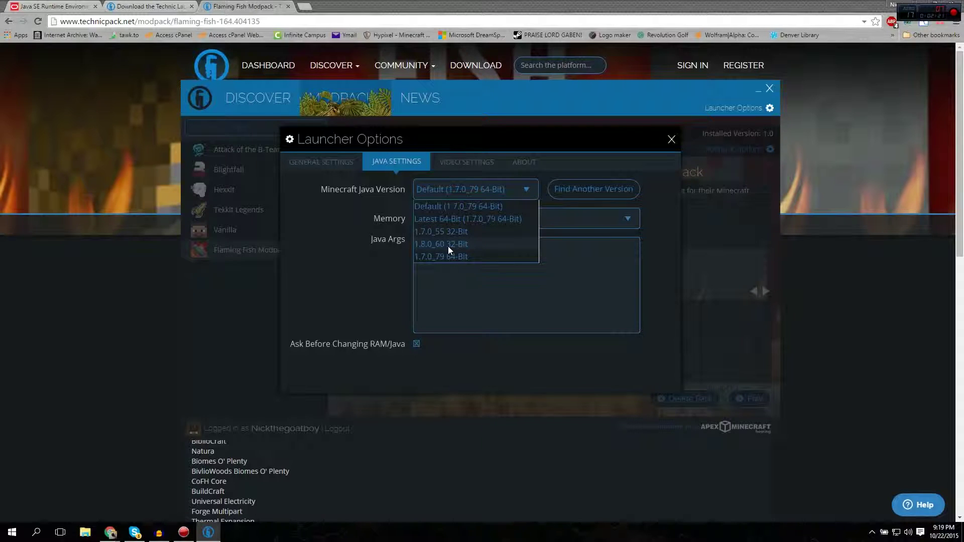
pyautogui.click(319, 237)
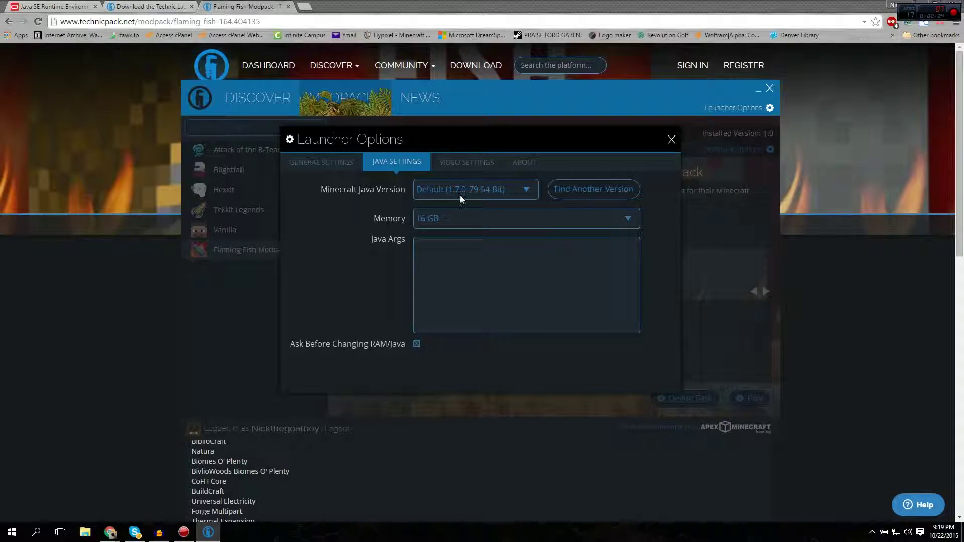
pyautogui.click(425, 224)
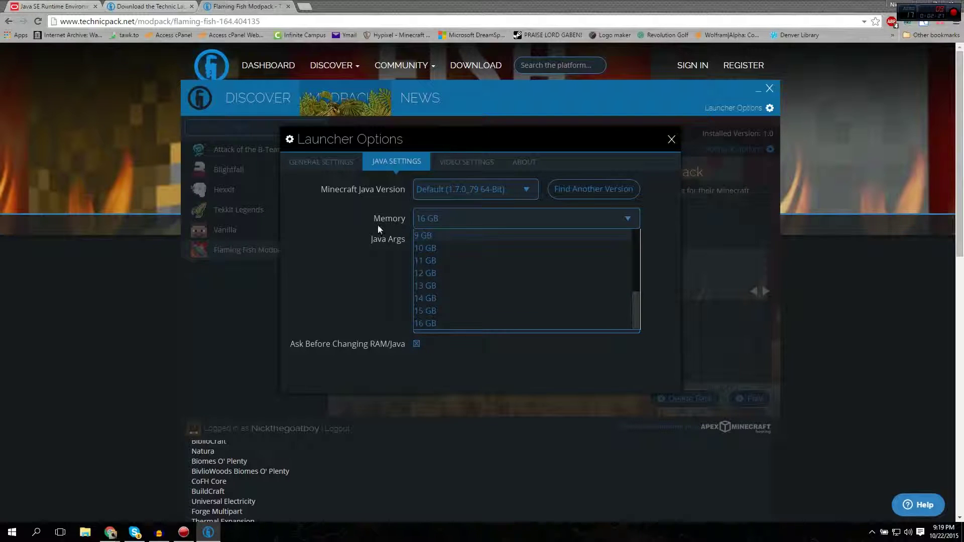
pyautogui.click(357, 231)
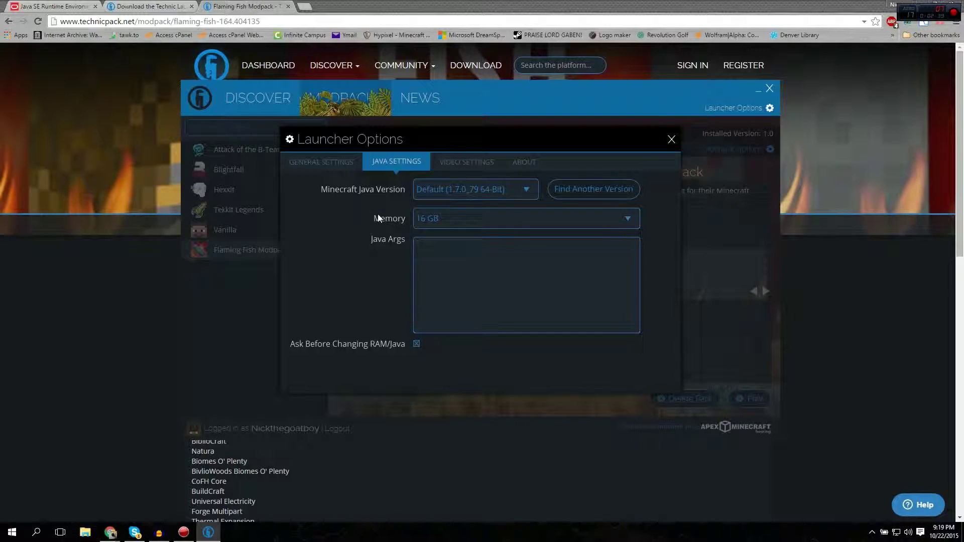
pyautogui.click(672, 140)
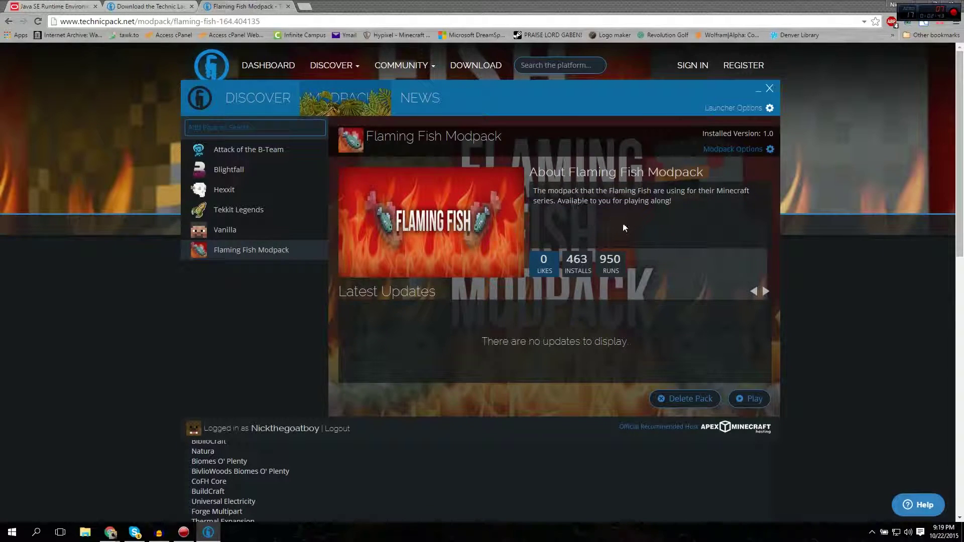
# Play the Flaming Fish Modpack so Minecraft 1.6.4 starts loading at the Mojang splash screen
pyautogui.click(743, 407)
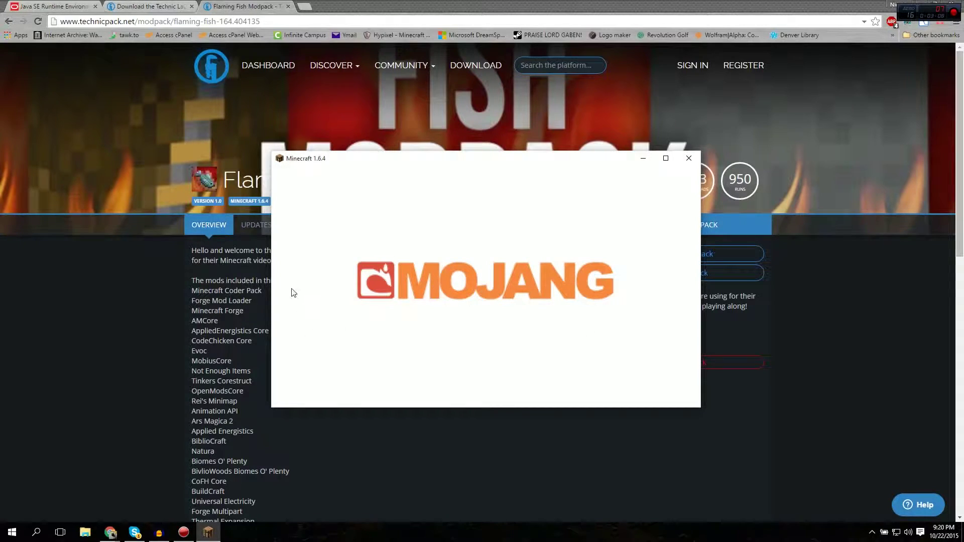
# Scroll through the Flaming Fish overview and view its Permissions list of mod authors
pyautogui.scroll(-2, 245, 262)
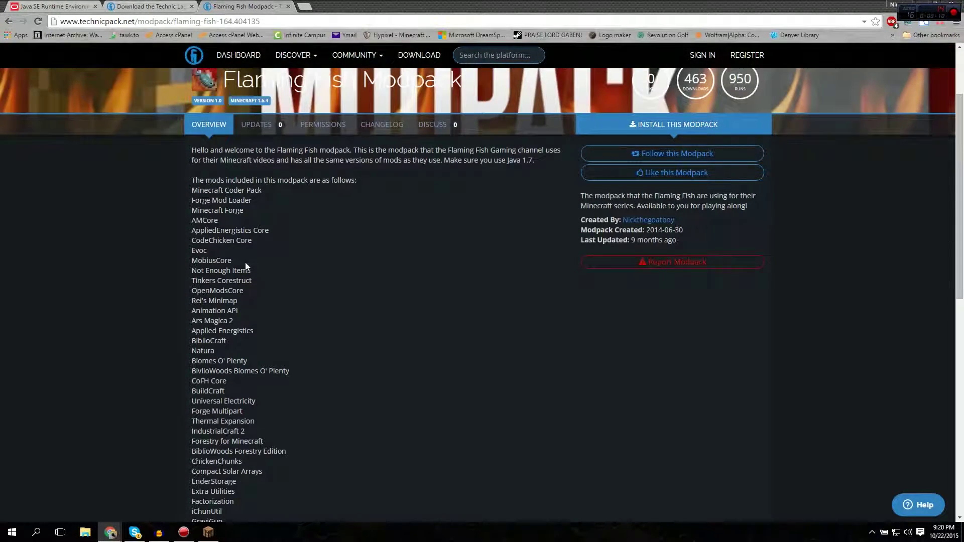
pyautogui.scroll(2, 245, 262)
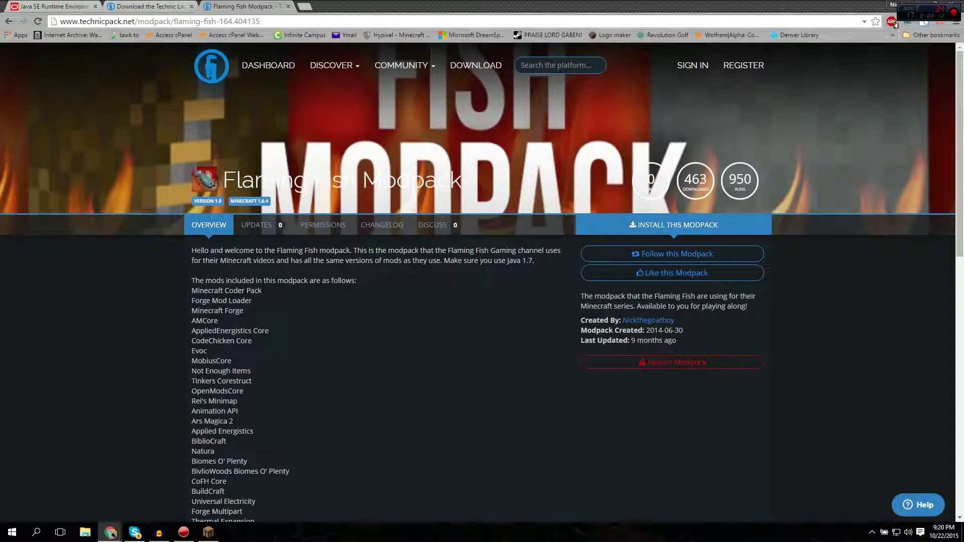
pyautogui.scroll(-1, 206, 76)
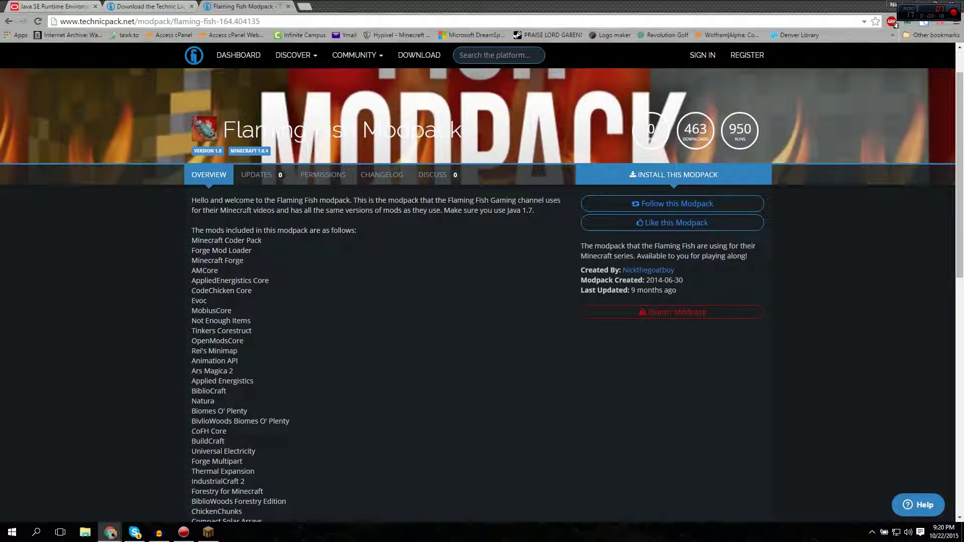
pyautogui.scroll(-8, 245, 210)
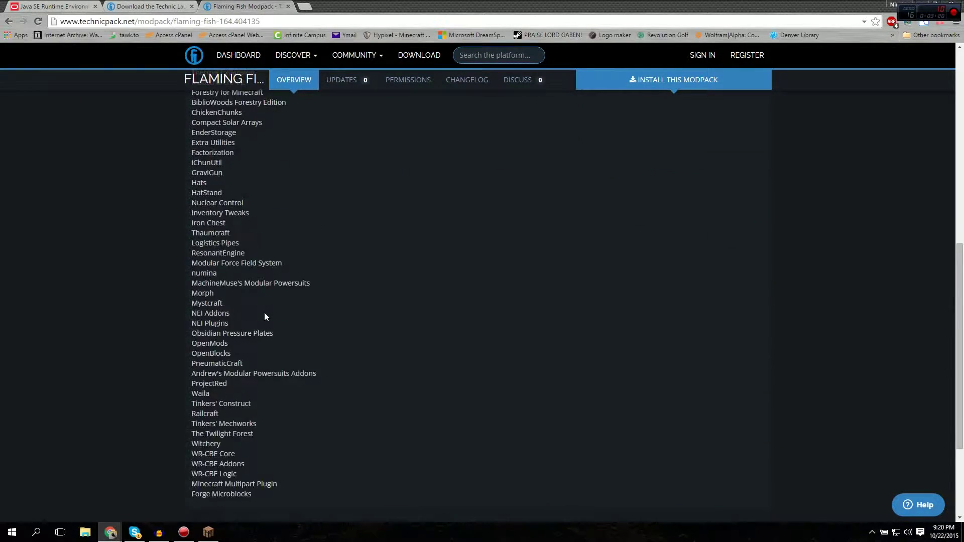
pyautogui.scroll(7, 265, 312)
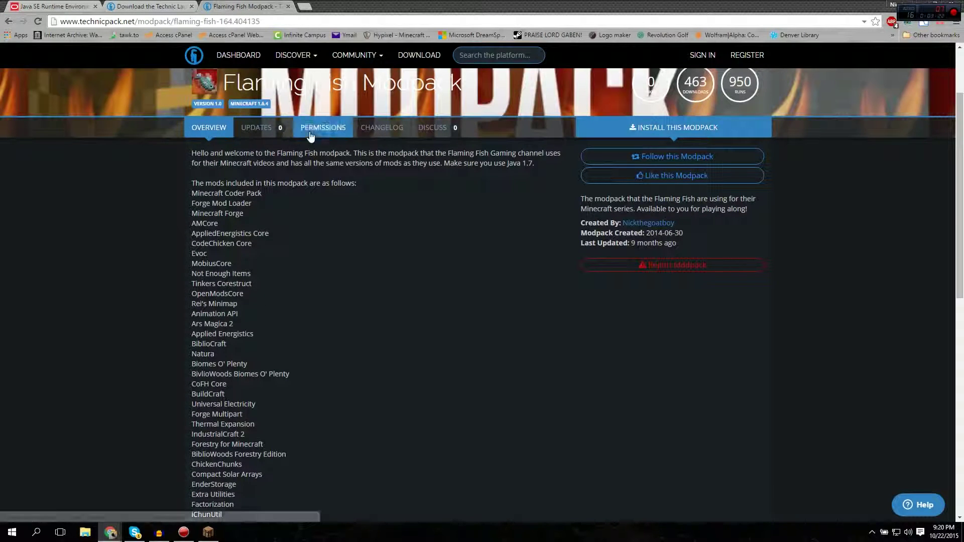
pyautogui.click(310, 133)
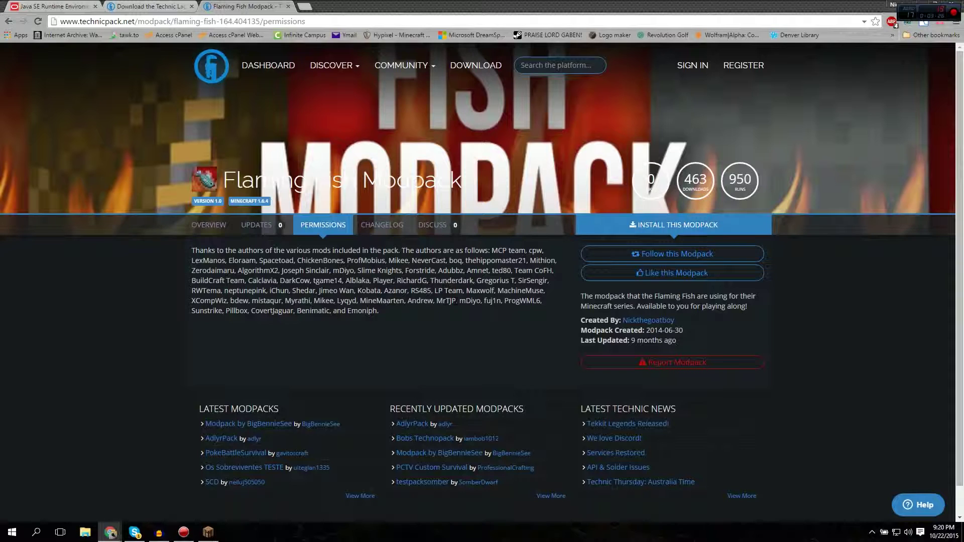
pyautogui.moveTo(562, 291); pyautogui.dragTo(342, 271)
pyautogui.click(211, 224)
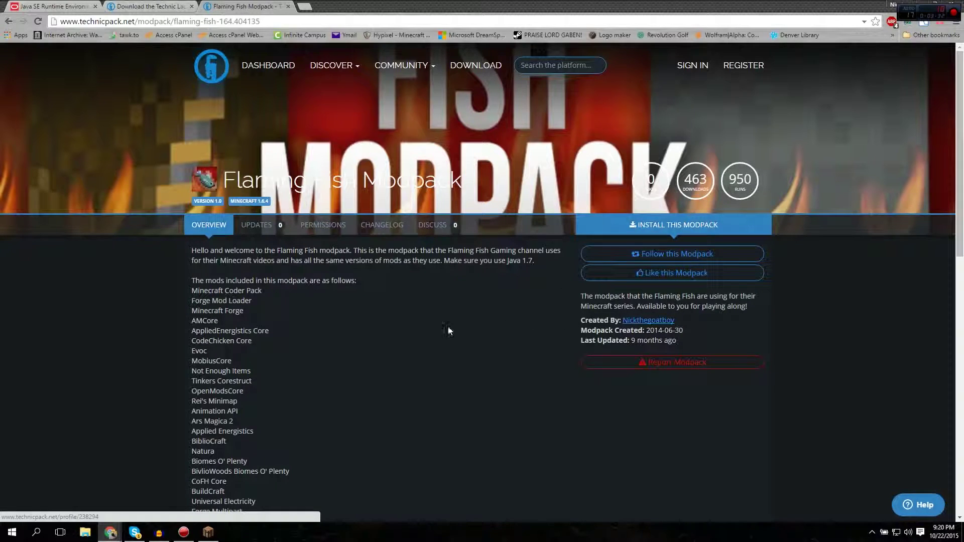
# Check the loading Minecraft window, then browse Updates, Permissions and Changelog, returning to Overview
pyautogui.click(202, 539)
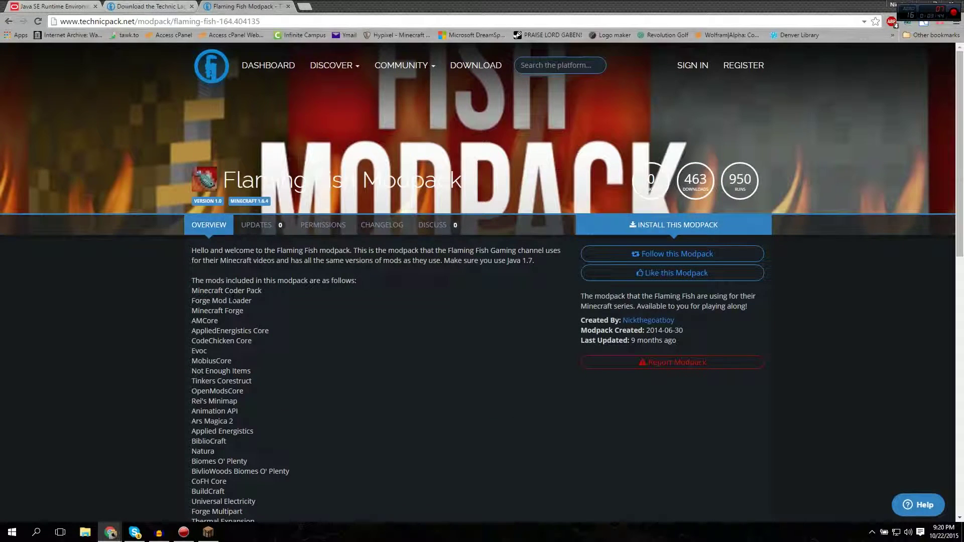
pyautogui.click(280, 227)
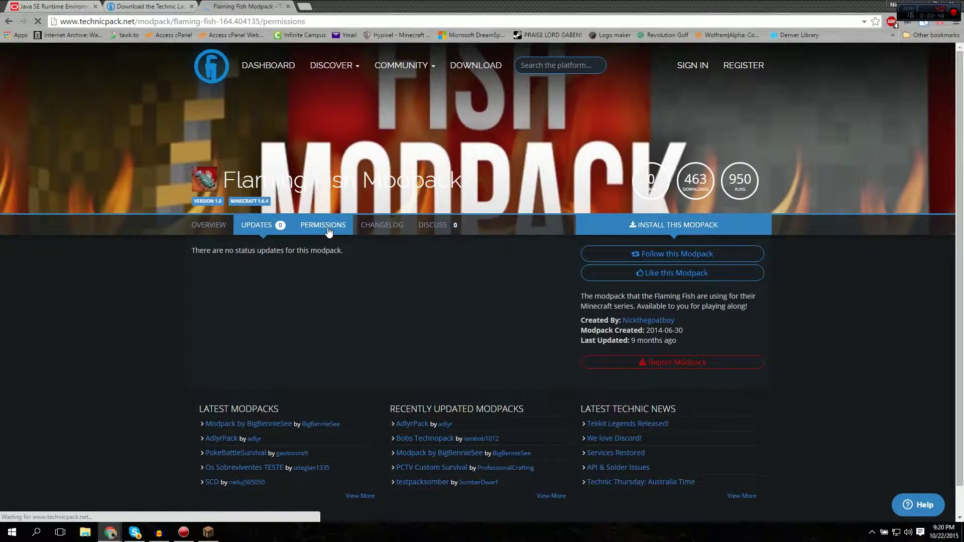
pyautogui.click(328, 231)
pyautogui.click(383, 226)
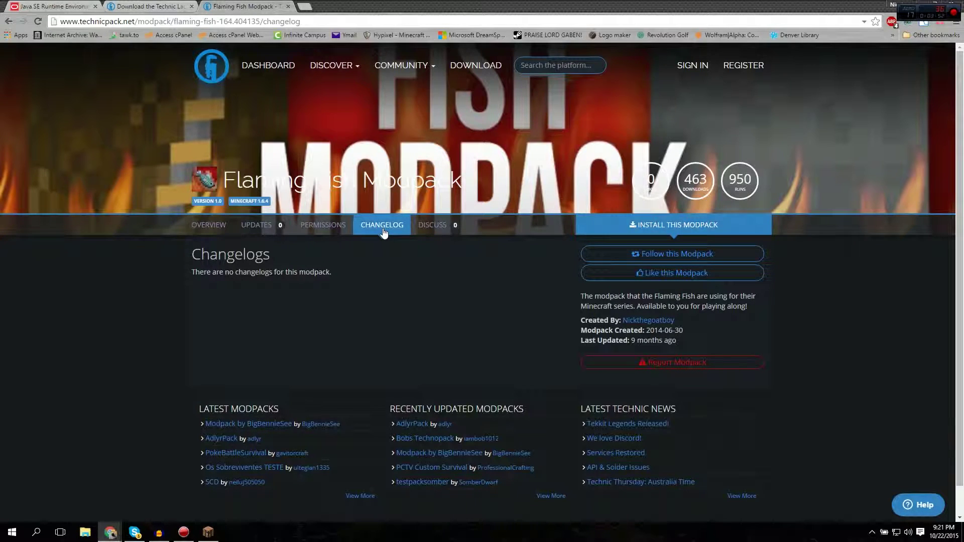
pyautogui.click(209, 226)
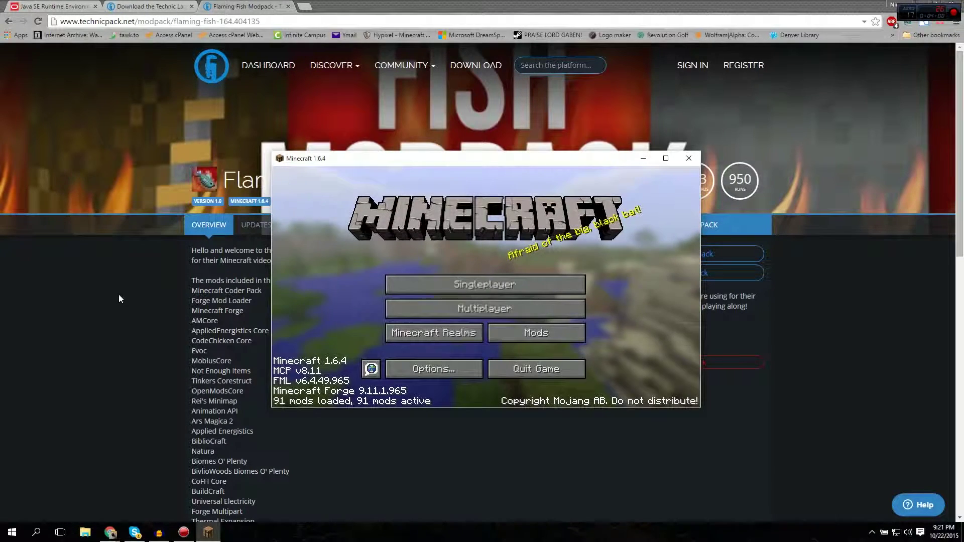
# Maximize the Minecraft window so the title menu fills the screen
pyautogui.doubleClick(395, 153)
pyautogui.moveTo(448, 6); pyautogui.dragTo(448, 70)
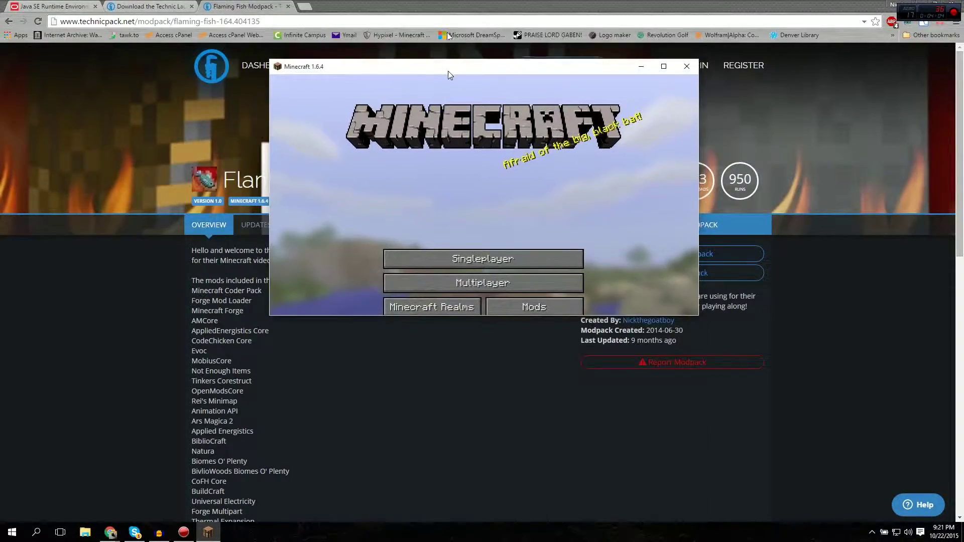
pyautogui.doubleClick(448, 71)
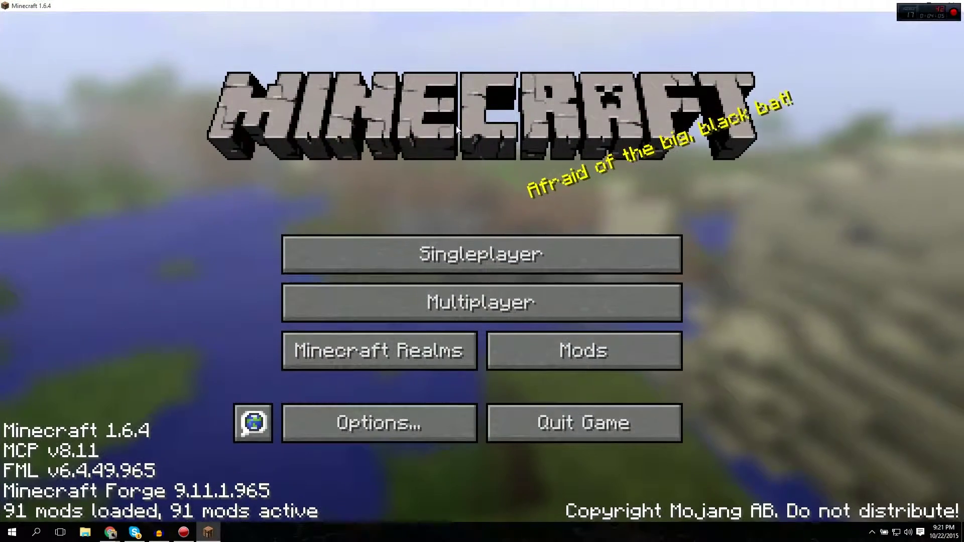
# Open and cancel the Multiplayer and Singleplayer screens, returning to the main menu
pyautogui.click(378, 310)
pyautogui.click(676, 494)
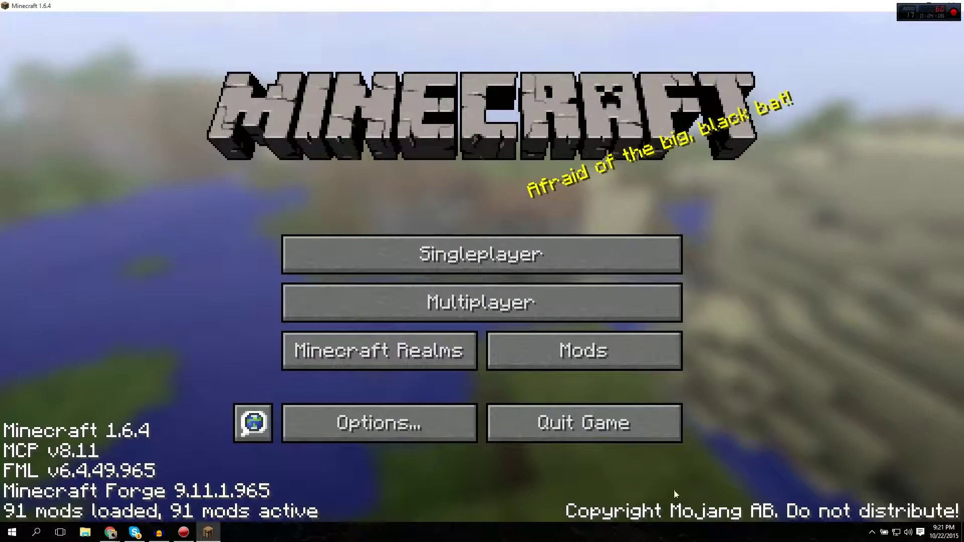
pyautogui.click(448, 249)
pyautogui.click(683, 489)
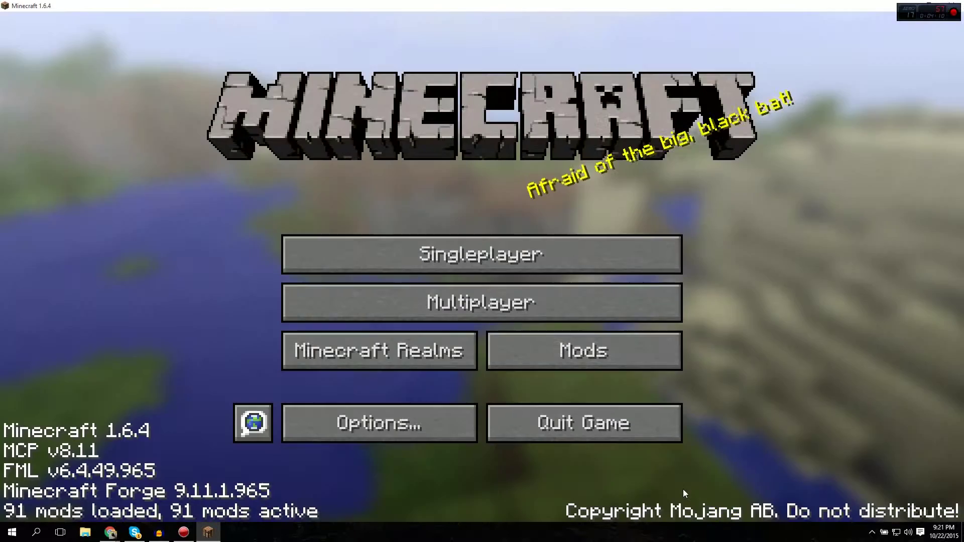